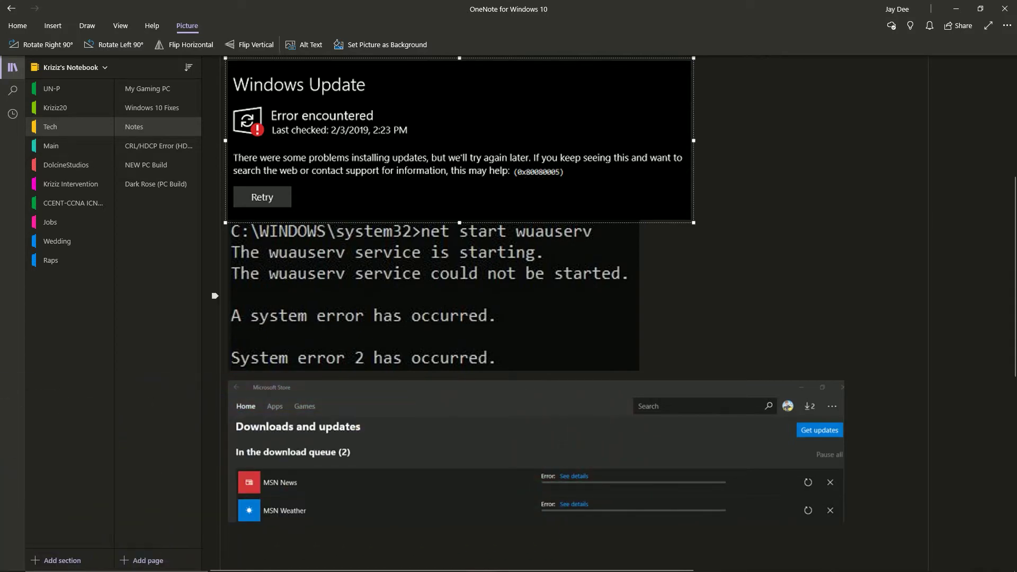
Launch Registry Editor from a taskbar search for 're'.
{"action": "left_click", "coordinate": [274, 268]}
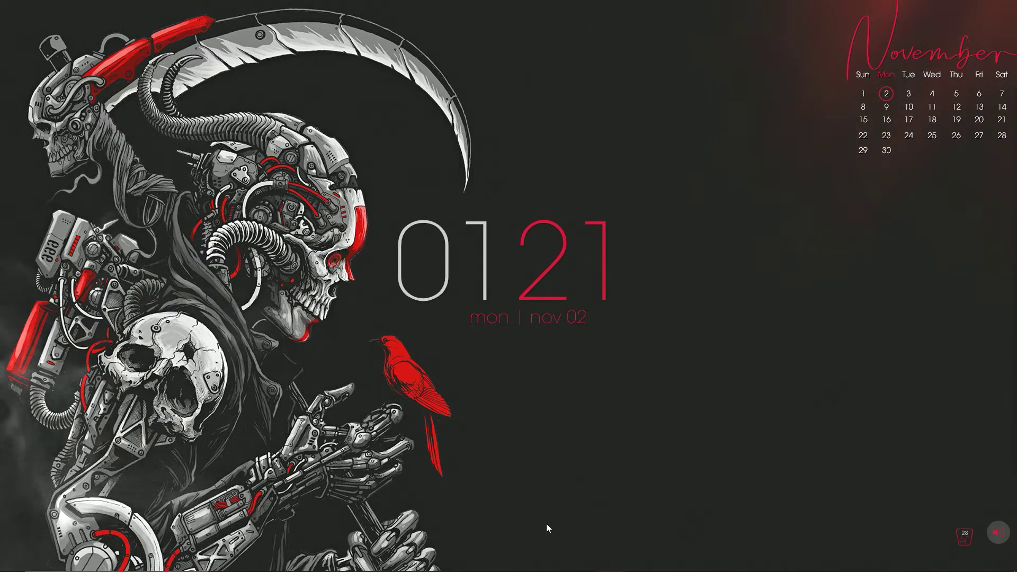
{"action": "left_click", "coordinate": [42, 562]}
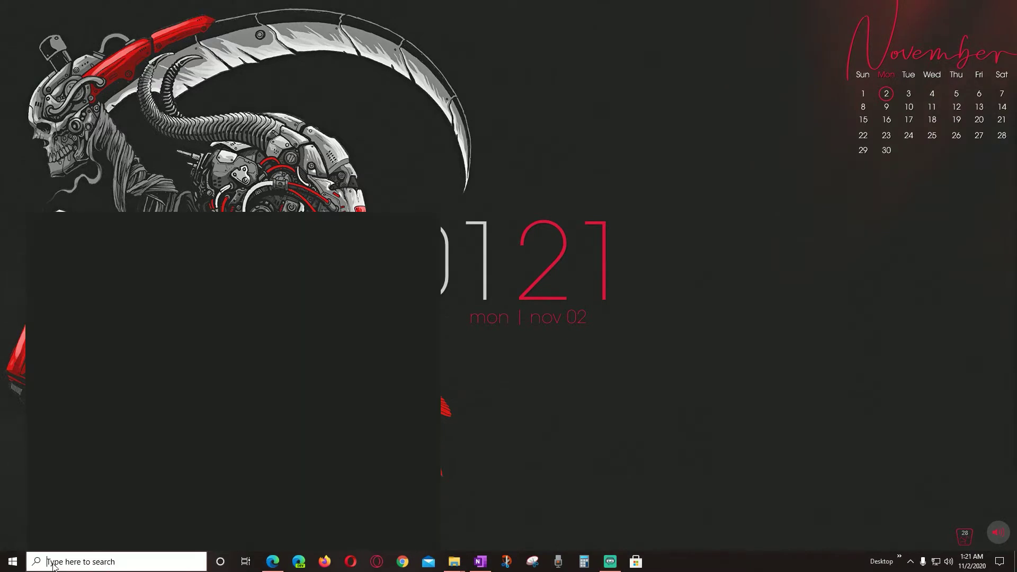
{"action": "type", "text": "re"}
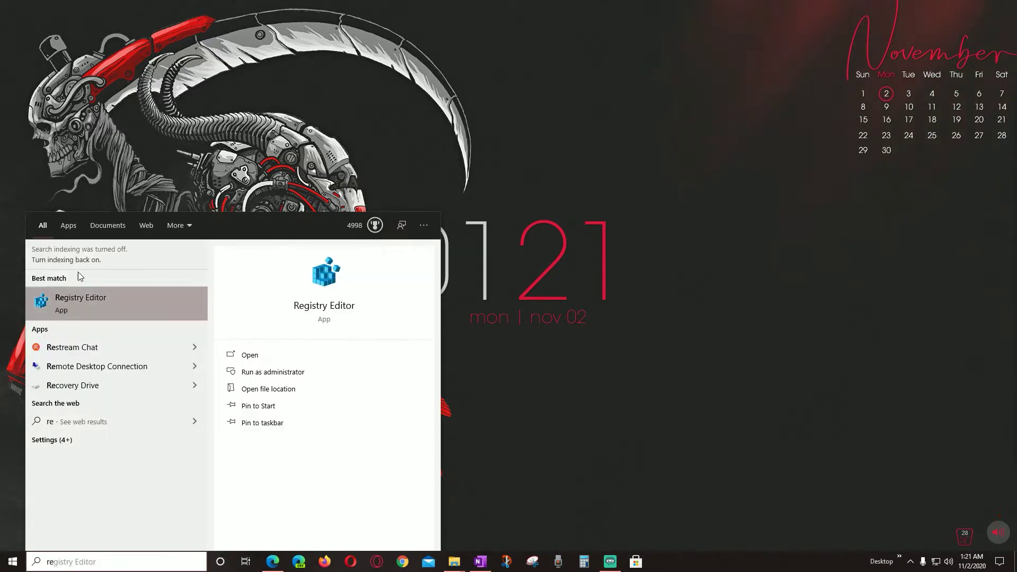
{"action": "left_click", "coordinate": [71, 303]}
Go to the pasted wuauserv key path under HKEY_LOCAL_MACHINE\SYSTEM\CurrentControlSet\Services.
{"action": "left_click", "coordinate": [372, 150]}
{"action": "key", "text": "ctrl+c"}
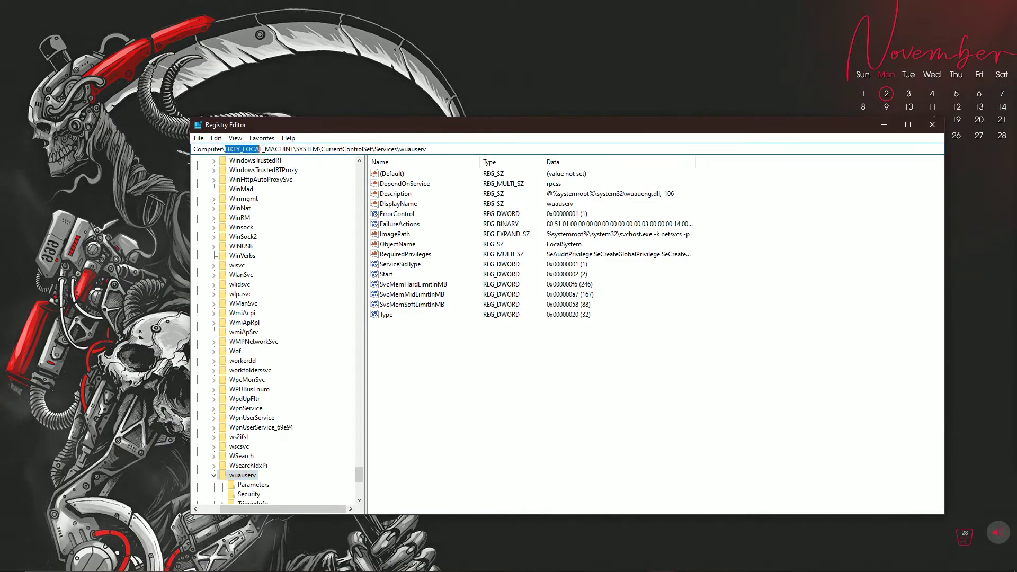
{"action": "key", "text": "BackSpace"}
{"action": "key", "text": "ctrl+v"}
{"action": "key", "text": "Return"}
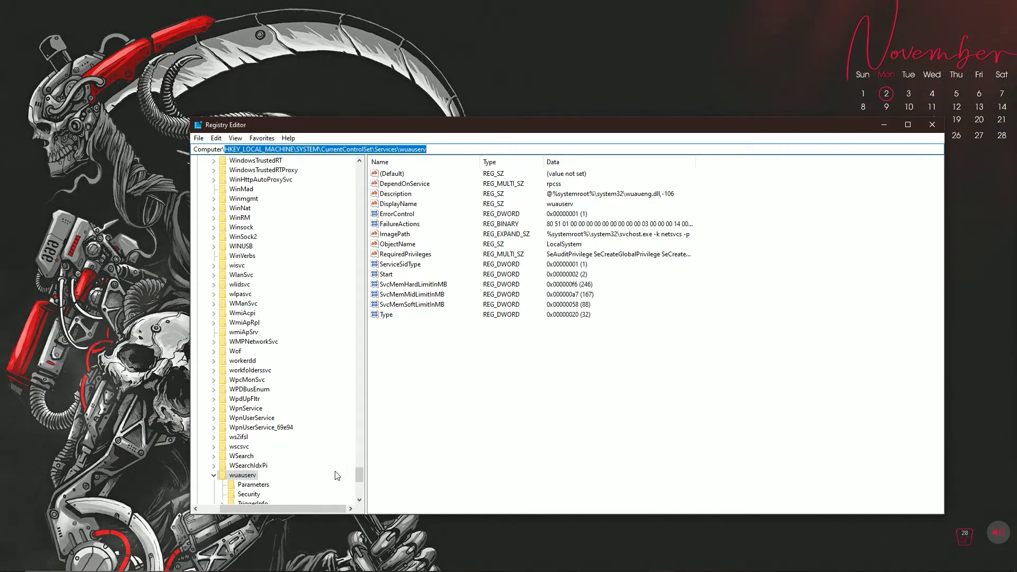
{"action": "left_click_drag", "start_coordinate": [289, 510], "coordinate": [262, 506]}
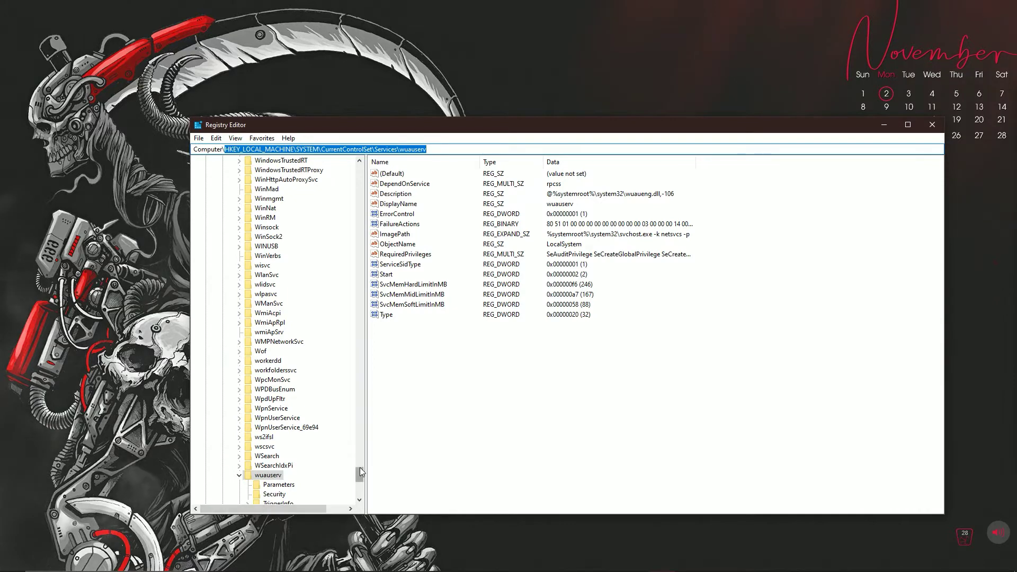
{"action": "left_click_drag", "start_coordinate": [360, 474], "coordinate": [361, 170]}
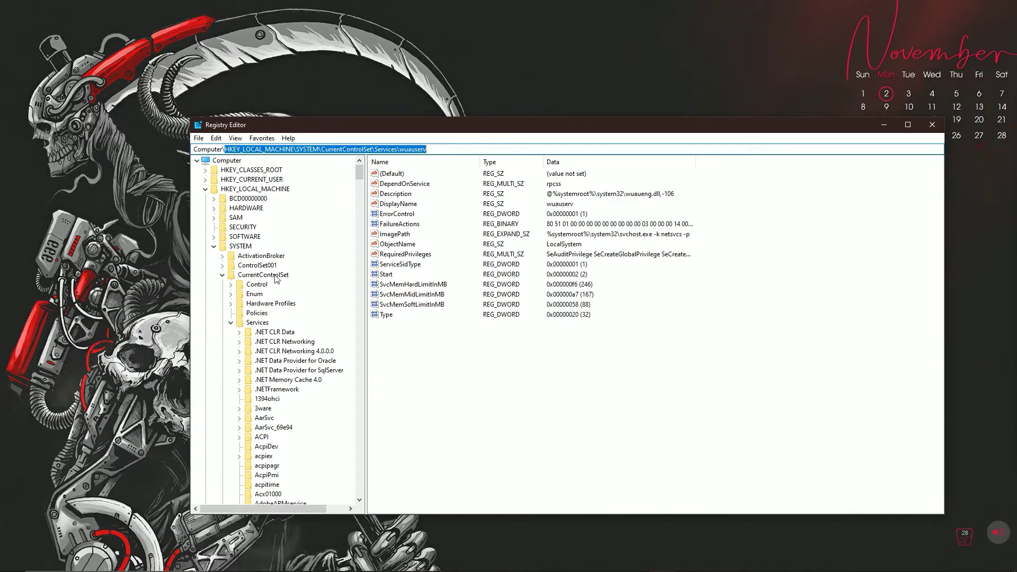
{"action": "left_click", "coordinate": [273, 370]}
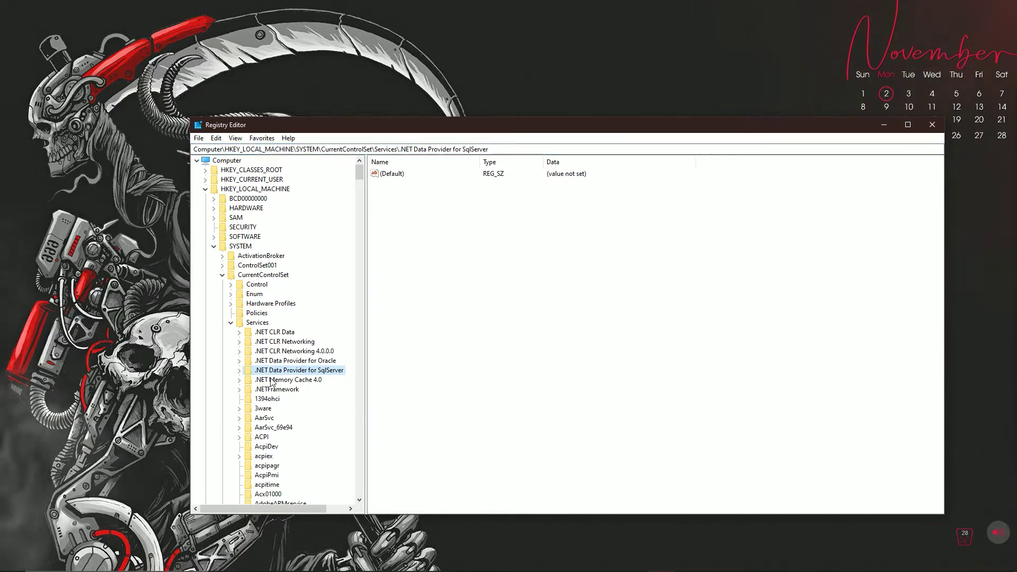
Jump to wuauserv in the key tree and expand it to show Parameters, Security and TriggerInfo.
{"action": "type", "text": "w32timewuauserv"}
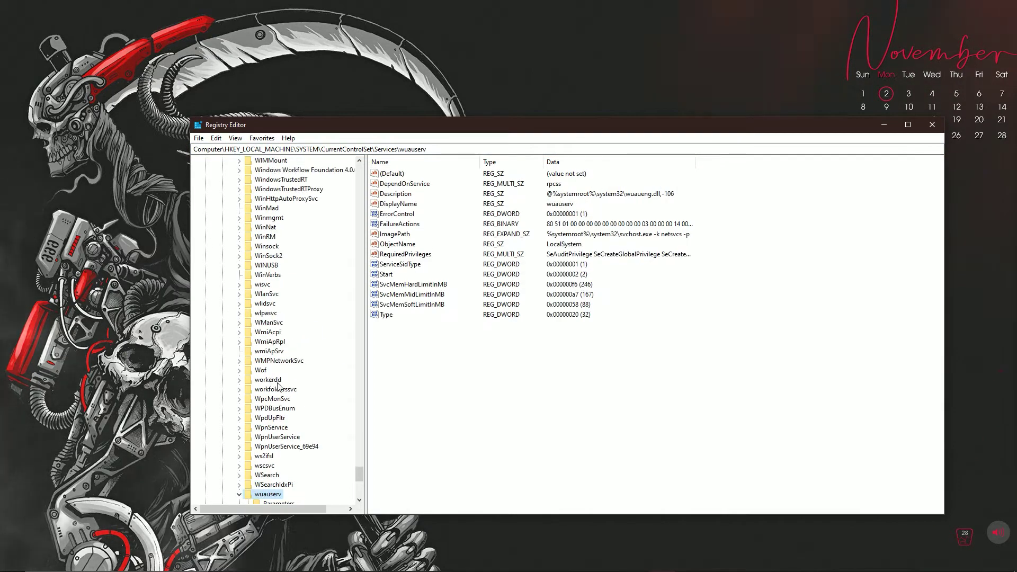
{"action": "key", "text": "Right"}
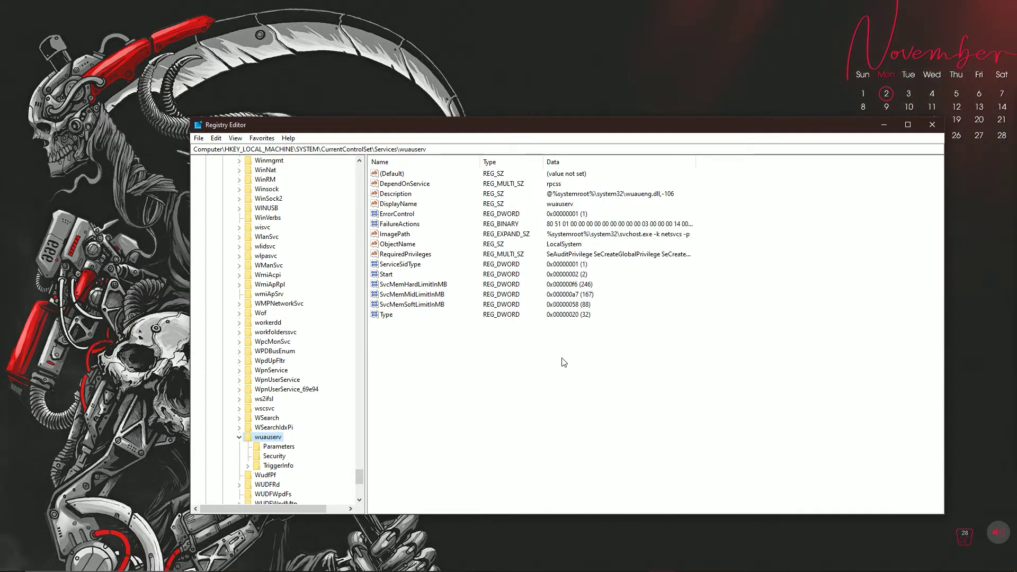
{"action": "right_click", "coordinate": [269, 441]}
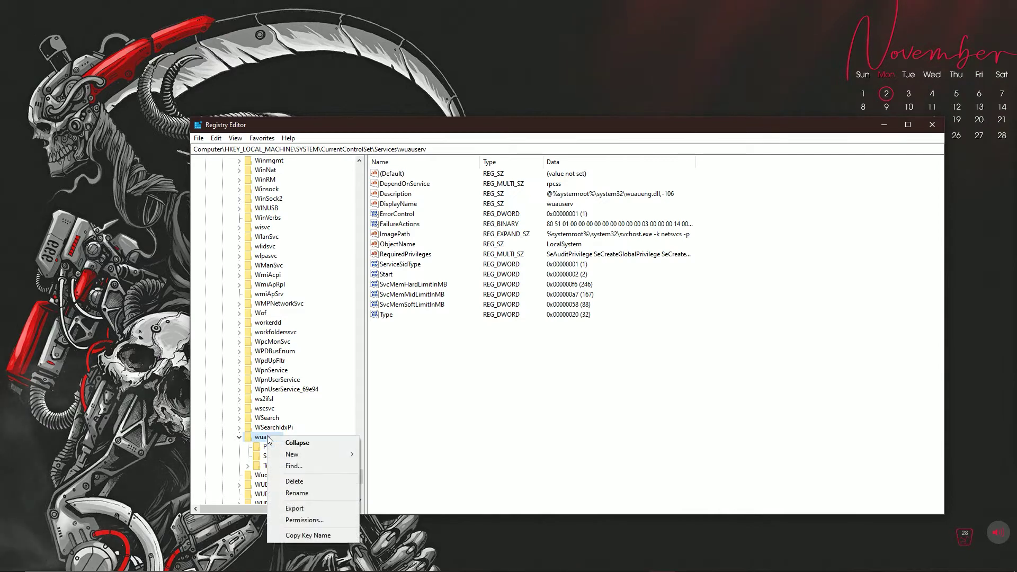
{"action": "left_click", "coordinate": [295, 510]}
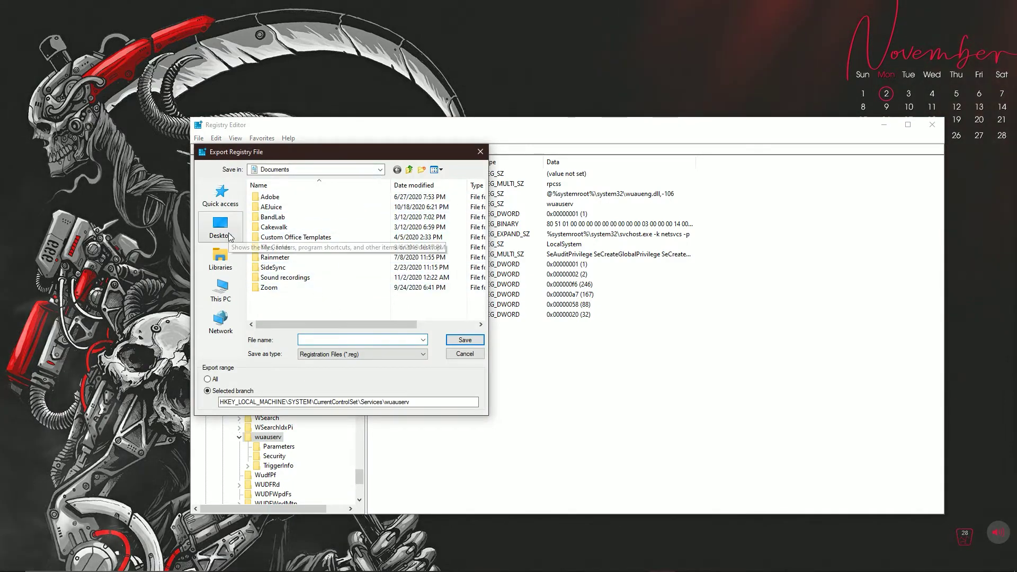
{"action": "left_click", "coordinate": [459, 355]}
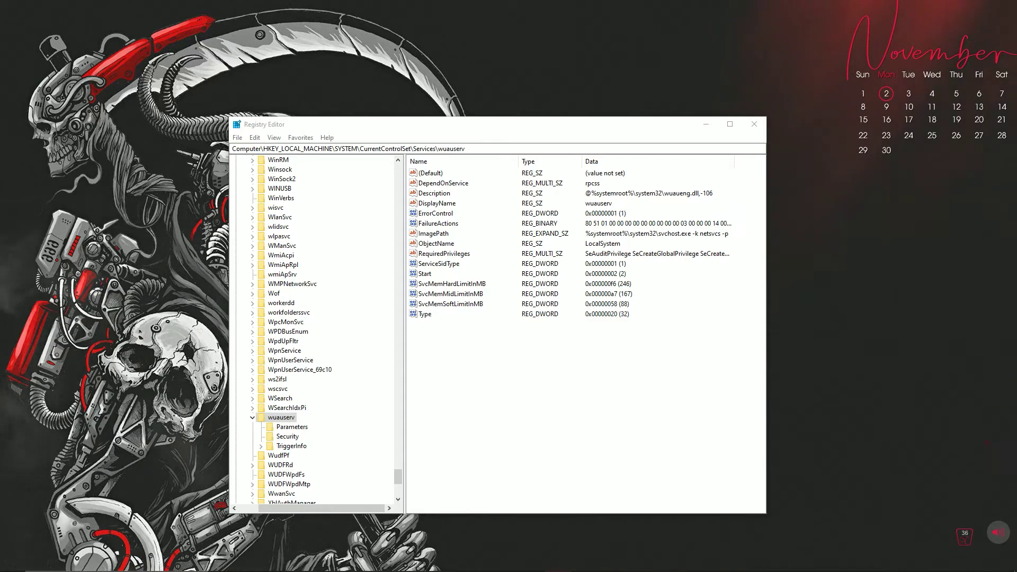
{"action": "left_click", "coordinate": [707, 126]}
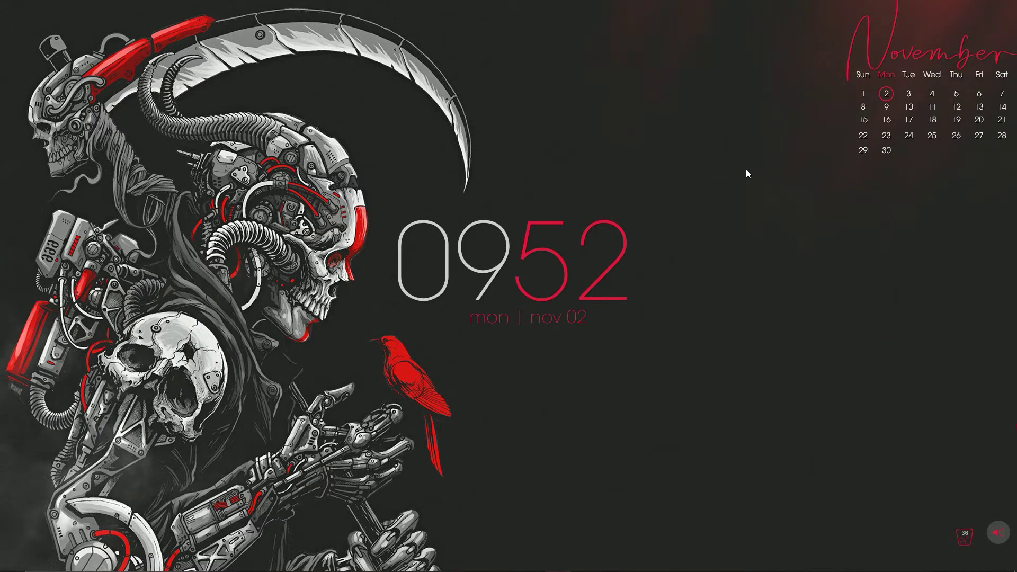
{"action": "mouse_move", "coordinate": [583, 569]}
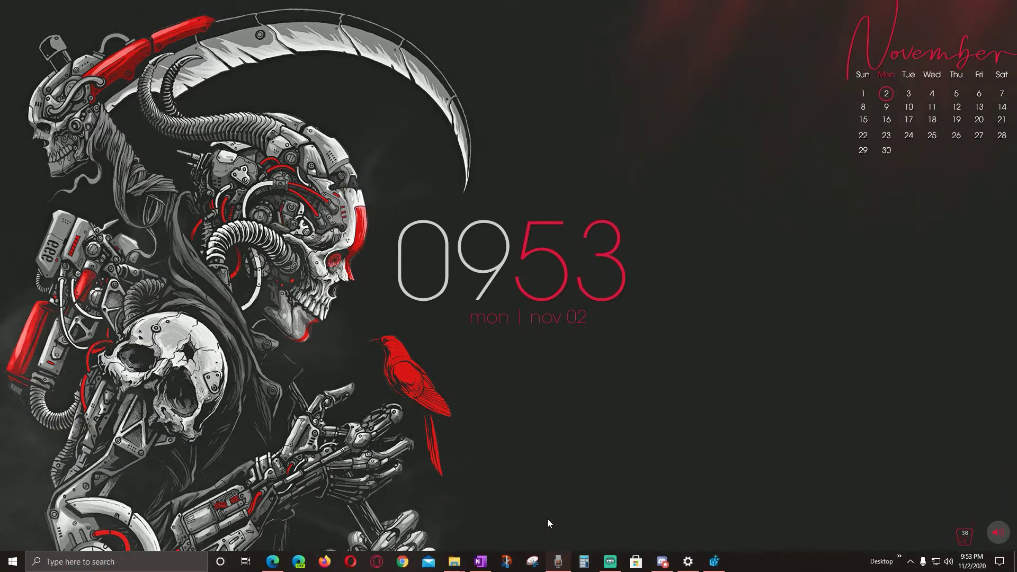
{"action": "left_click", "coordinate": [662, 562]}
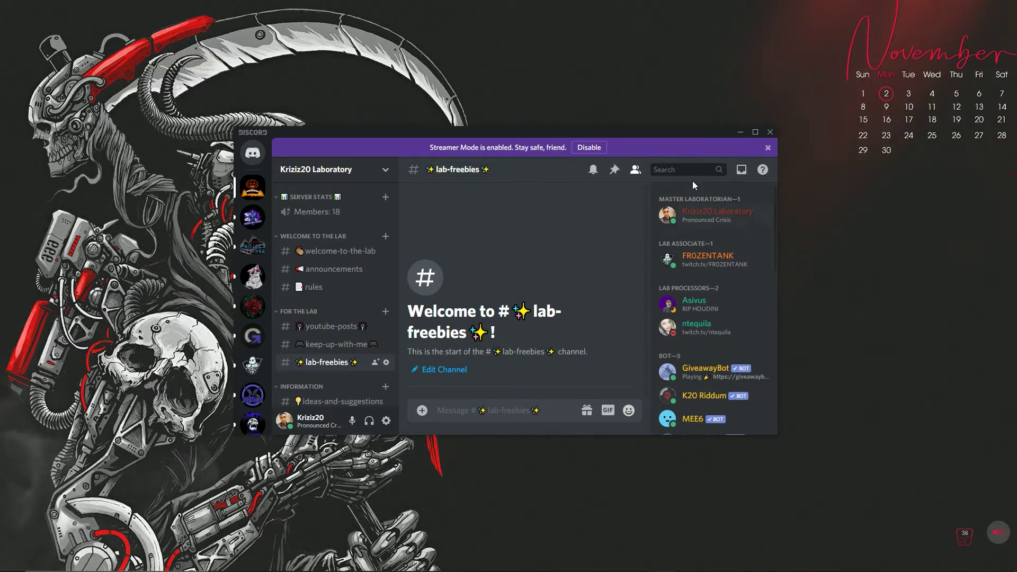
{"action": "left_click", "coordinate": [740, 133]}
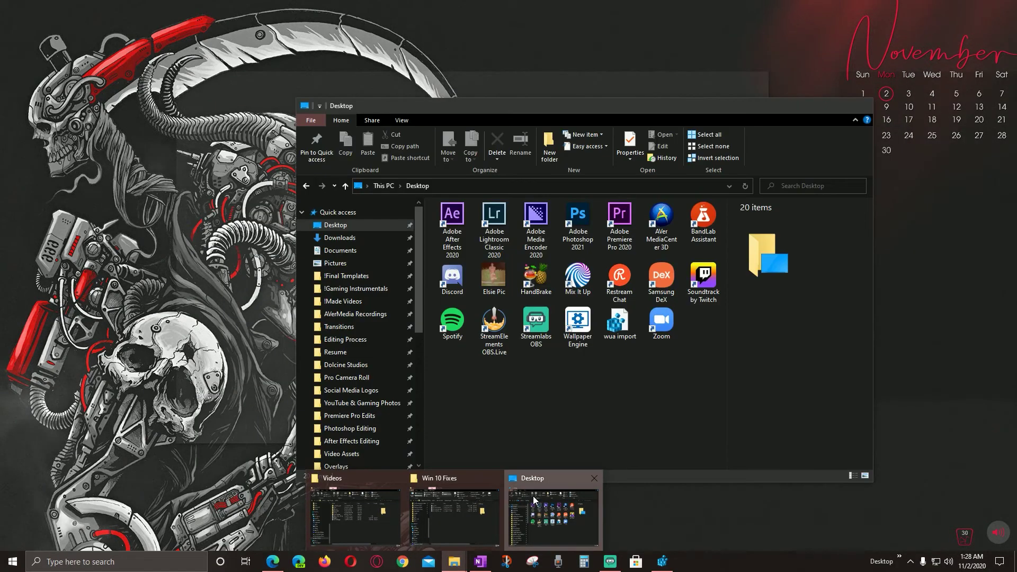
Run 'wua import.reg' from the Desktop and confirm merging it into the registry.
{"action": "left_click", "coordinate": [572, 509]}
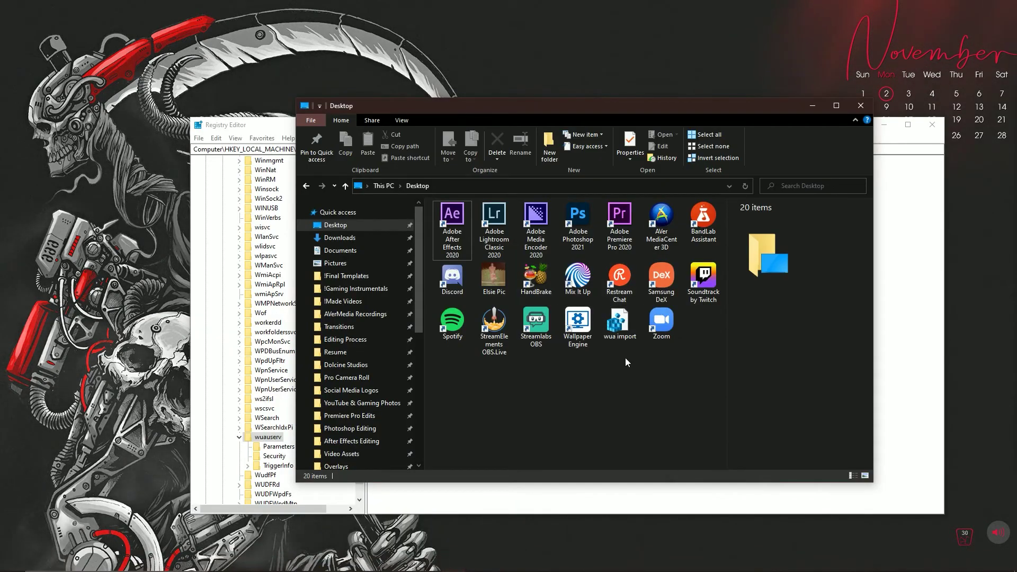
{"action": "left_click", "coordinate": [619, 323]}
{"action": "double_click", "coordinate": [618, 338]}
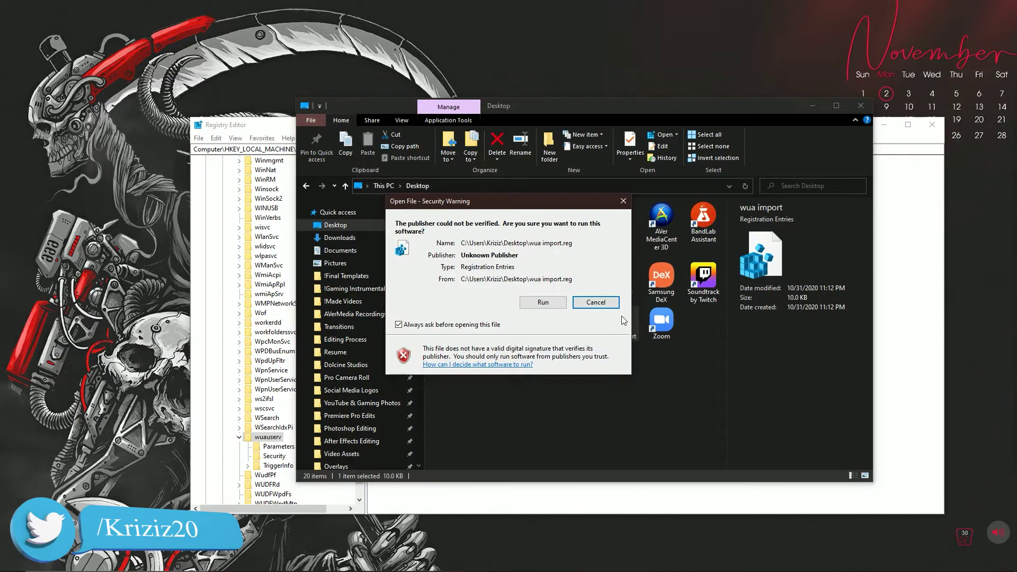
{"action": "left_click", "coordinate": [541, 302]}
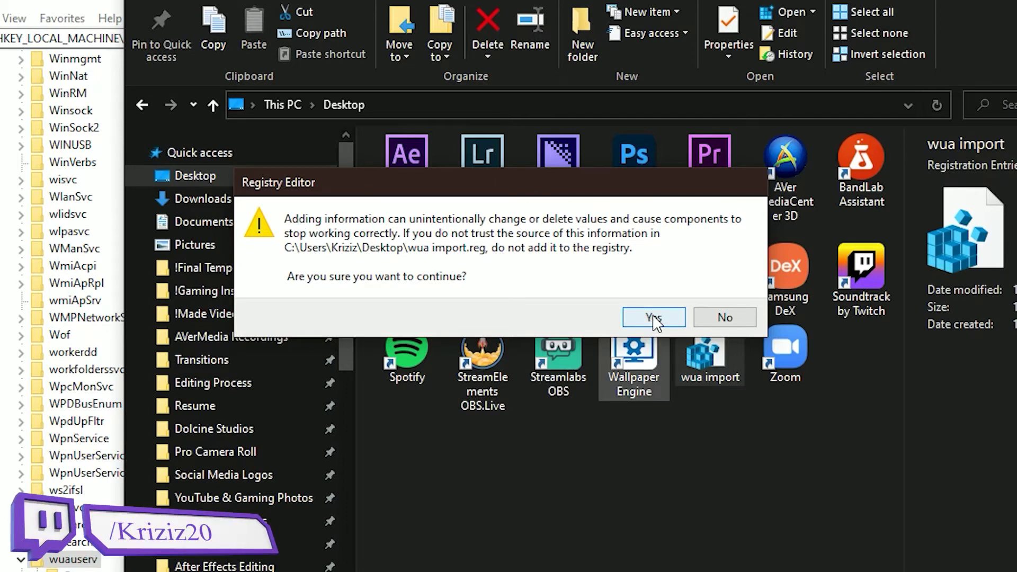
{"action": "left_click", "coordinate": [736, 320]}
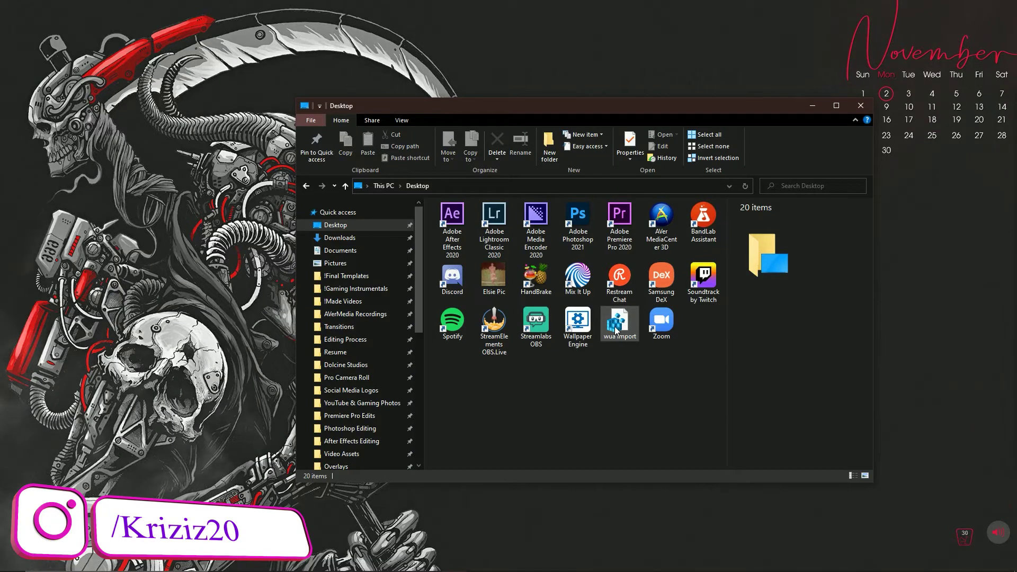
{"action": "left_click", "coordinate": [618, 331]}
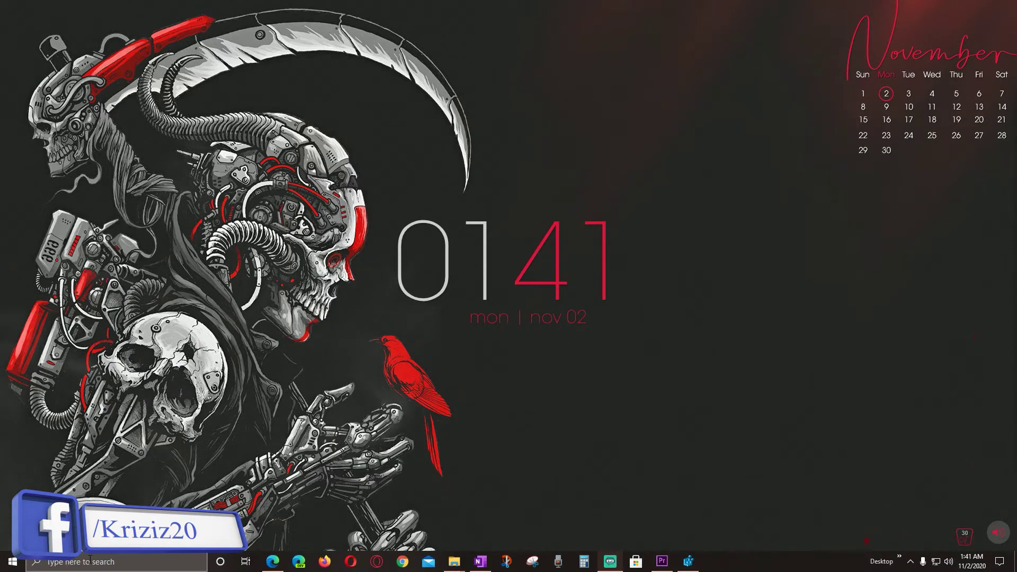
Launch the Services console with a taskbar search for 'ser'.
{"action": "left_click", "coordinate": [89, 560]}
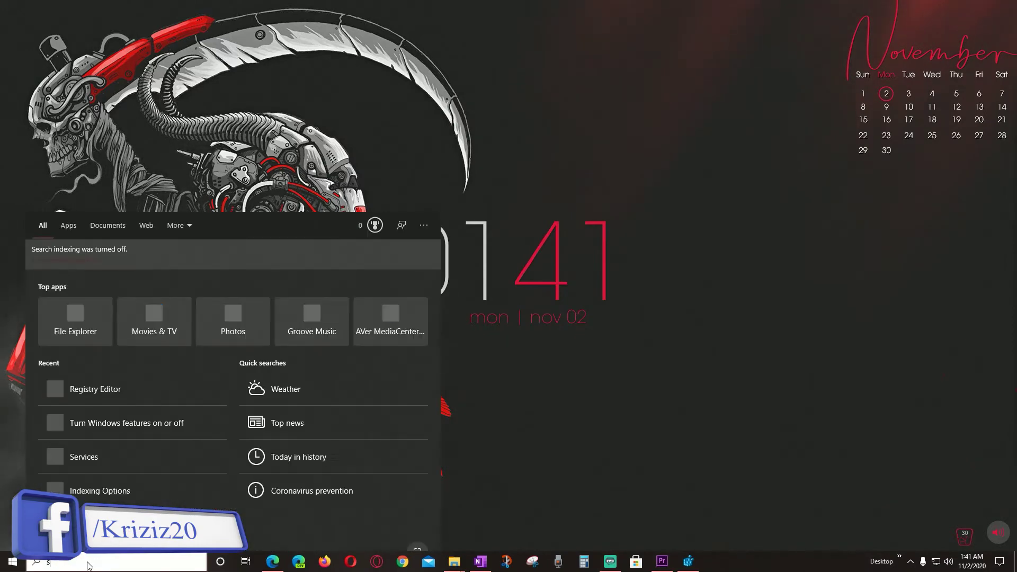
{"action": "type", "text": "ser"}
{"action": "key", "text": "Return"}
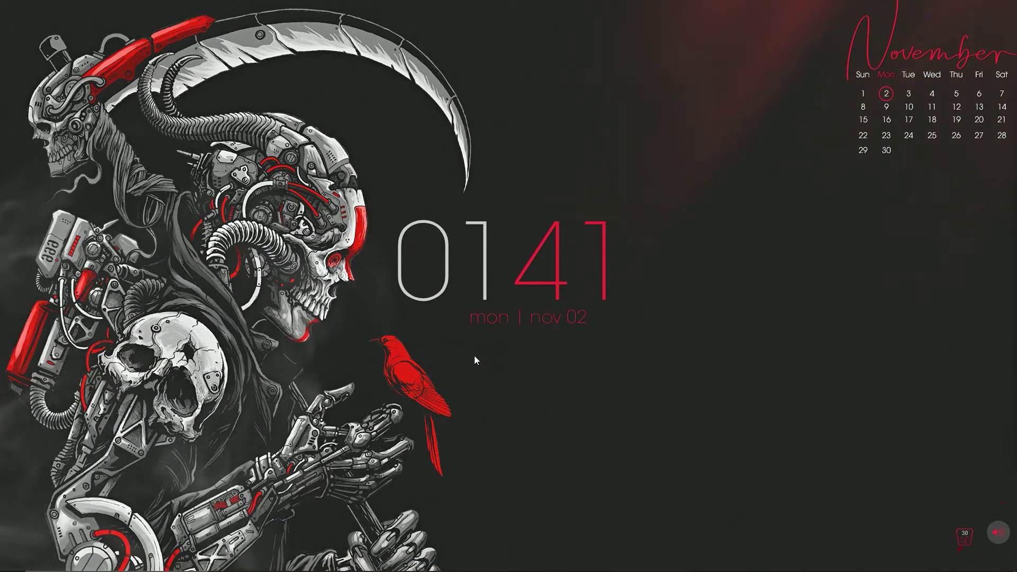
Open wuauserv's Properties, showing Automatic startup, and attempt to start the service.
{"action": "left_click", "coordinate": [635, 307]}
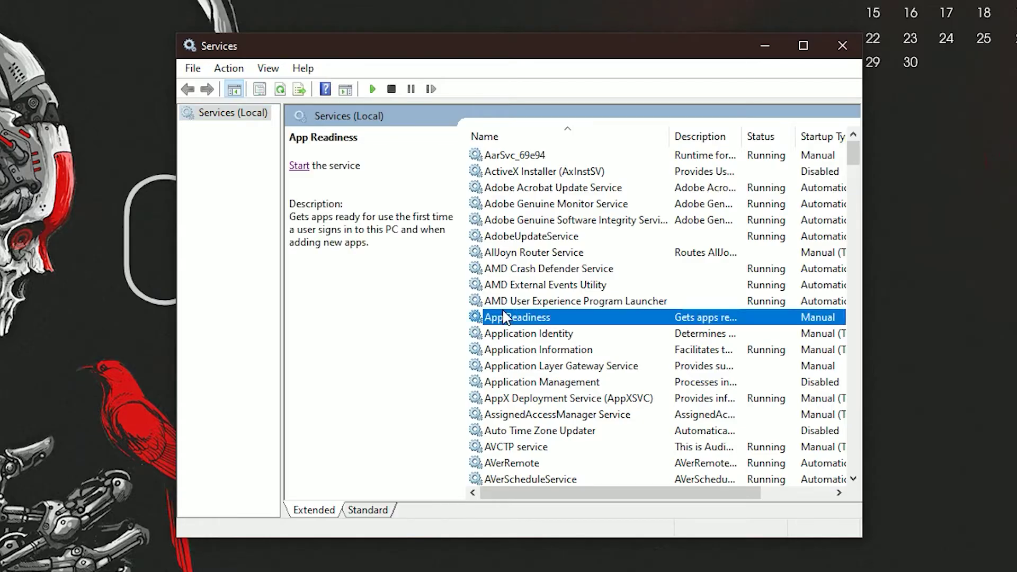
{"action": "key", "text": "w"}
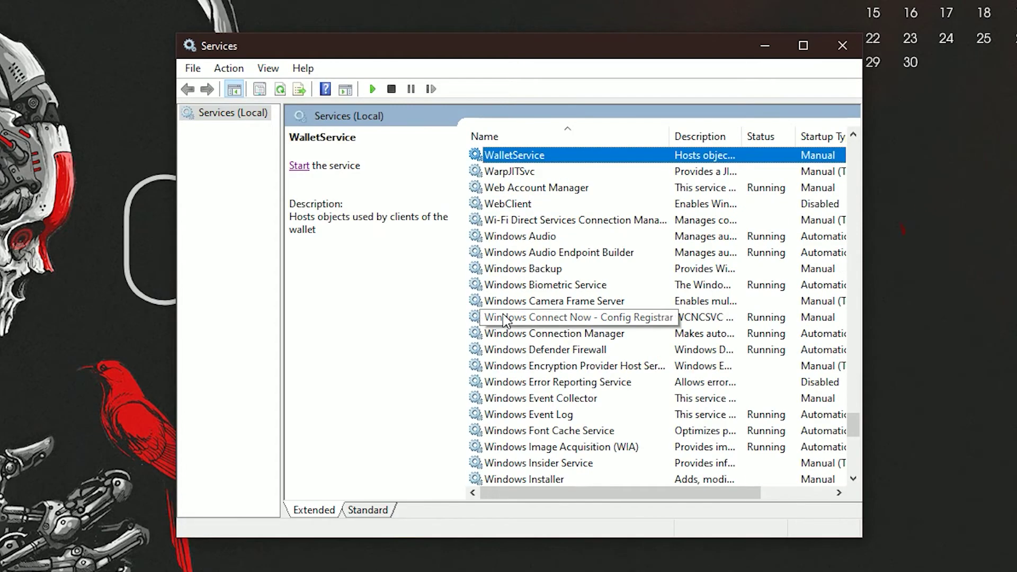
{"action": "key", "text": "u"}
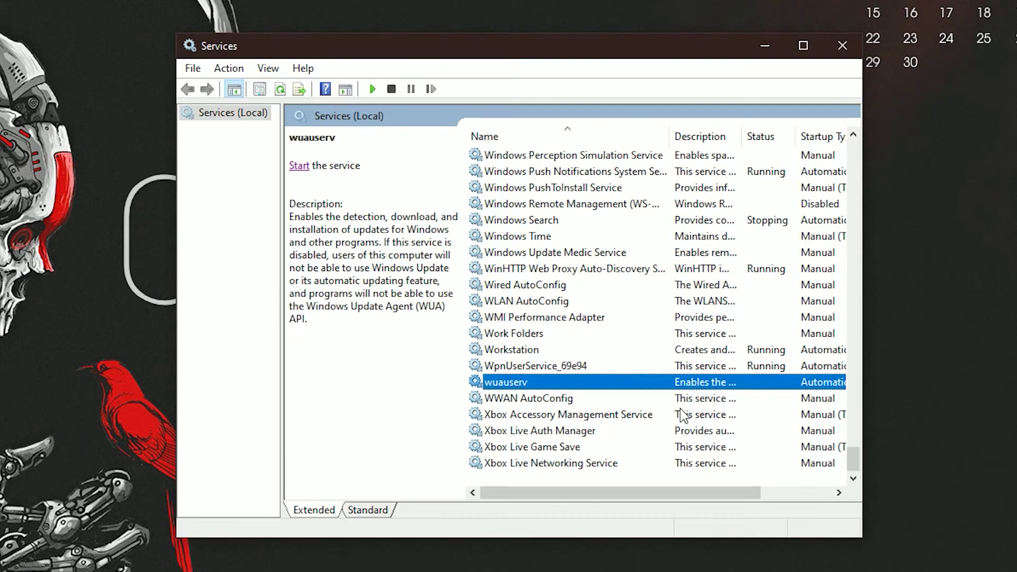
{"action": "left_click_drag", "start_coordinate": [564, 492], "coordinate": [516, 469]}
{"action": "double_click", "coordinate": [554, 382]}
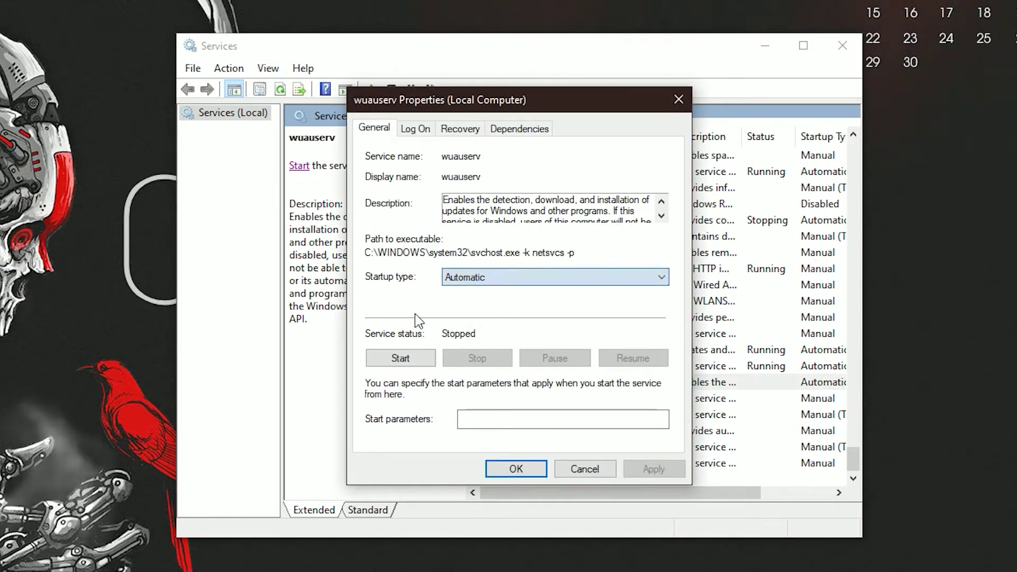
{"action": "left_click", "coordinate": [400, 358]}
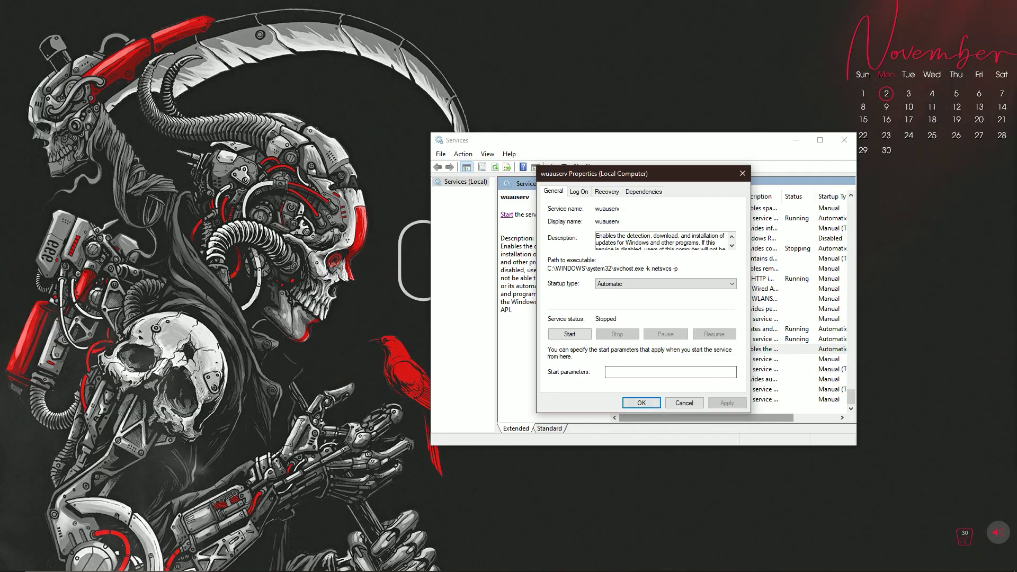
Run 'net start wuauserv' in Command Prompt, then close the wuauserv Properties with OK.
{"action": "key", "text": "super+s"}
{"action": "type", "text": "c"}
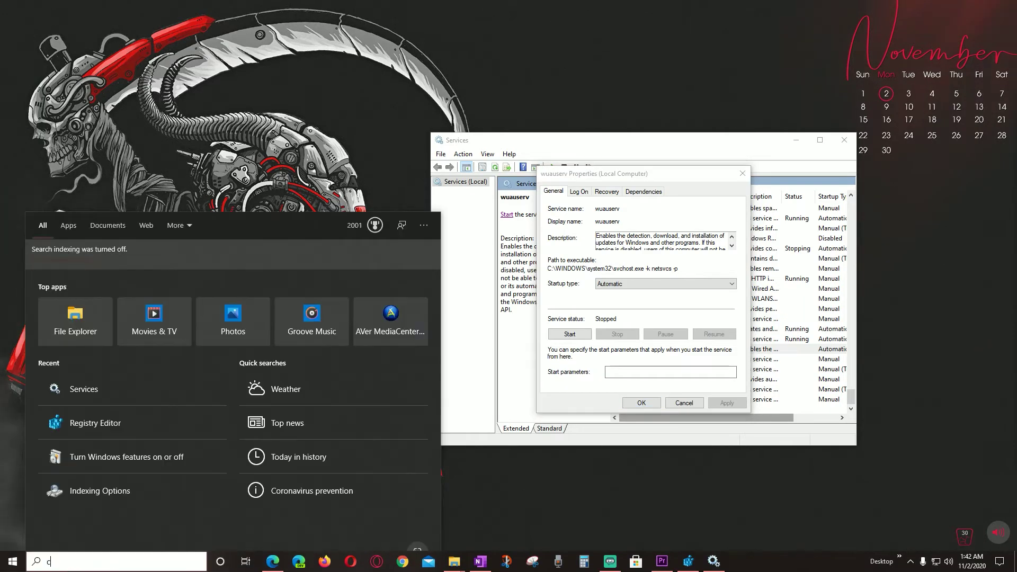
{"action": "type", "text": "md"}
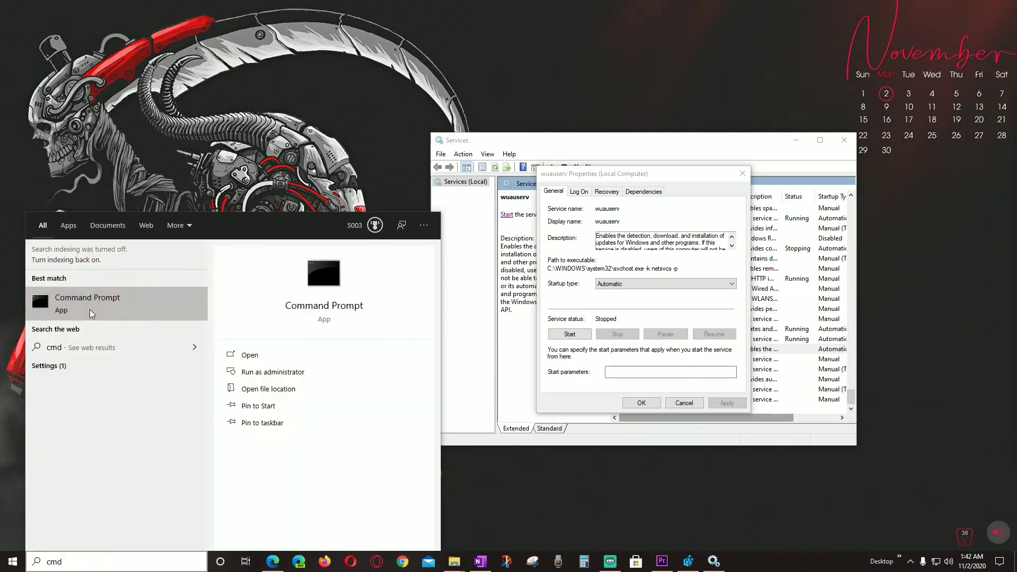
{"action": "left_click", "coordinate": [91, 312]}
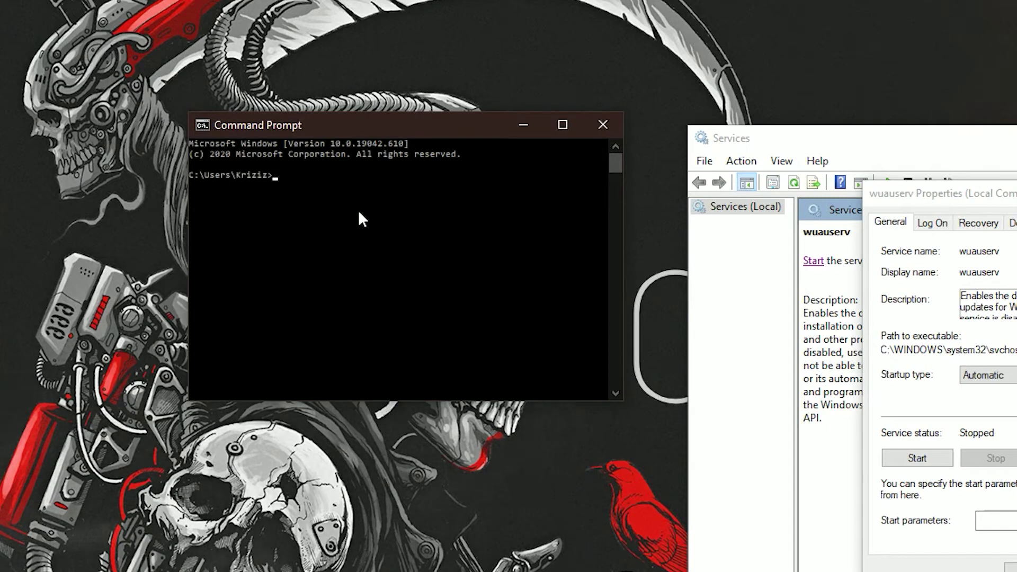
{"action": "type", "text": "net star"}
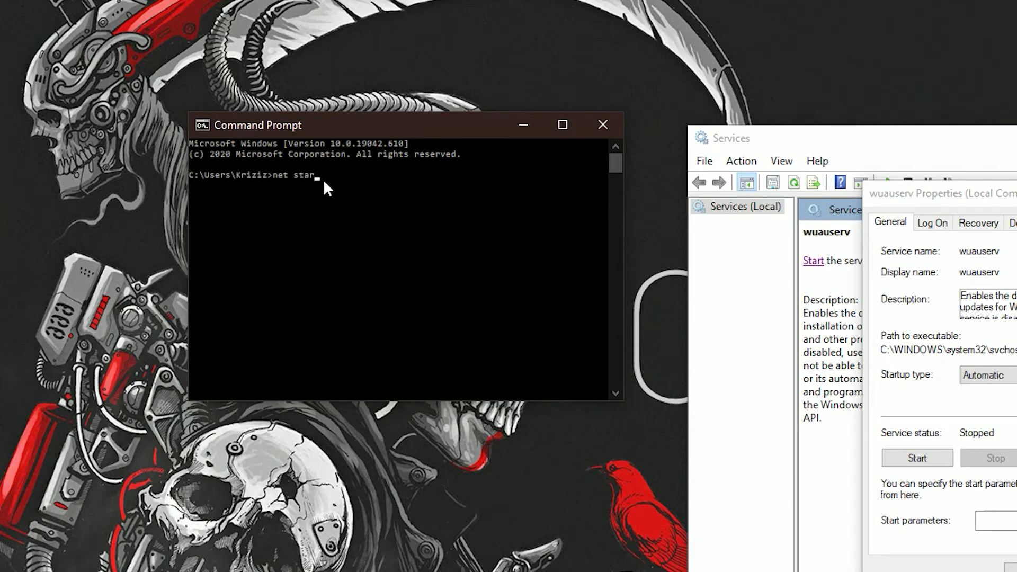
{"action": "type", "text": "t wuau"}
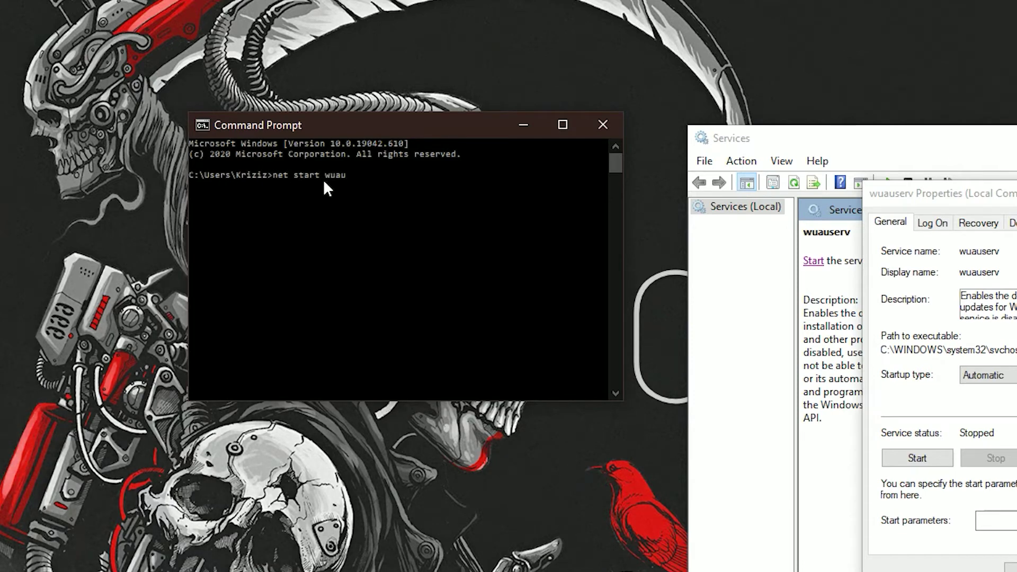
{"action": "type", "text": "serv"}
{"action": "key", "text": "Return"}
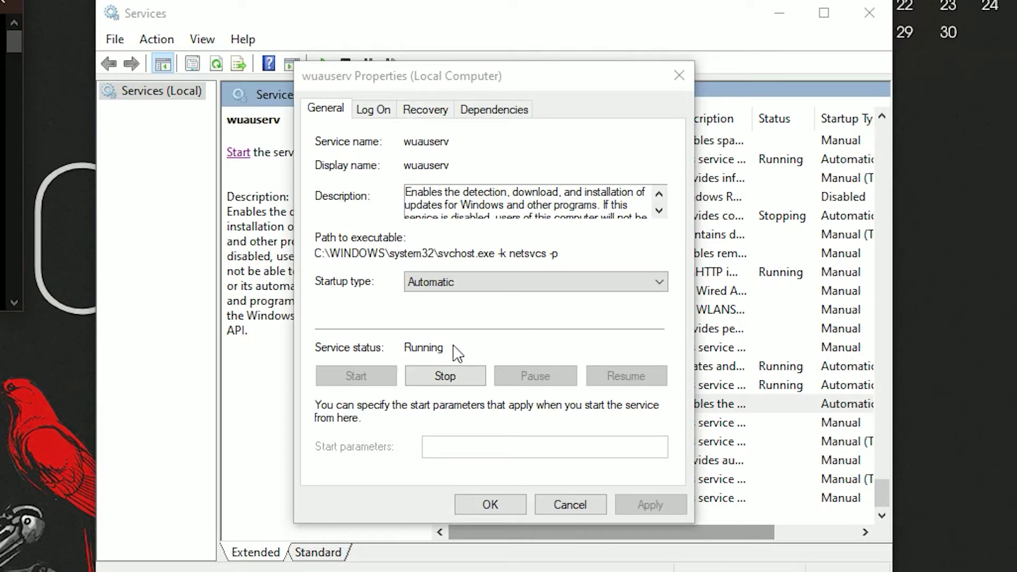
{"action": "left_click", "coordinate": [488, 506]}
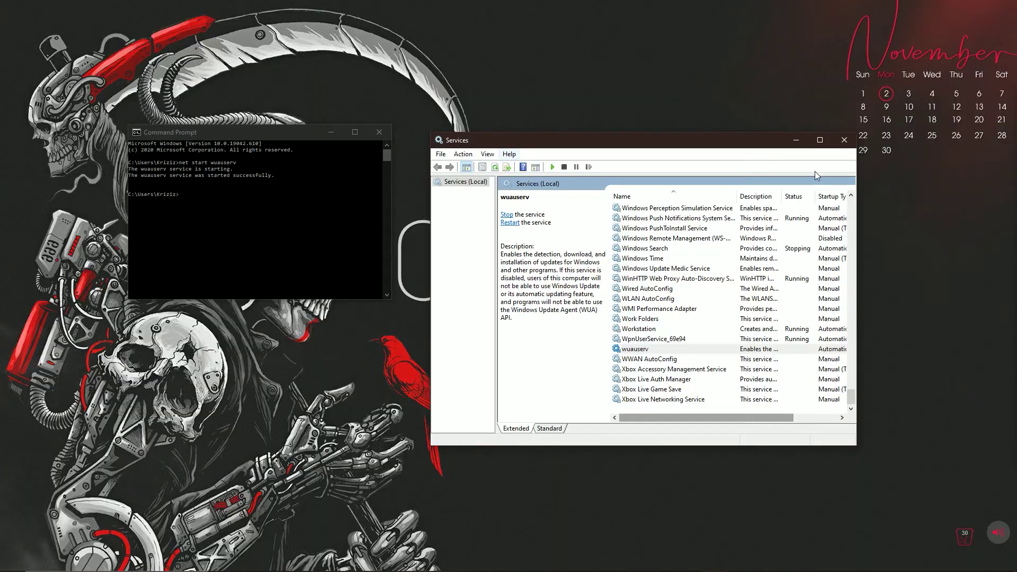
Close Services and Command Prompt, run a Windows Update check, then switch to Microsoft Store.
{"action": "left_click", "coordinate": [844, 140]}
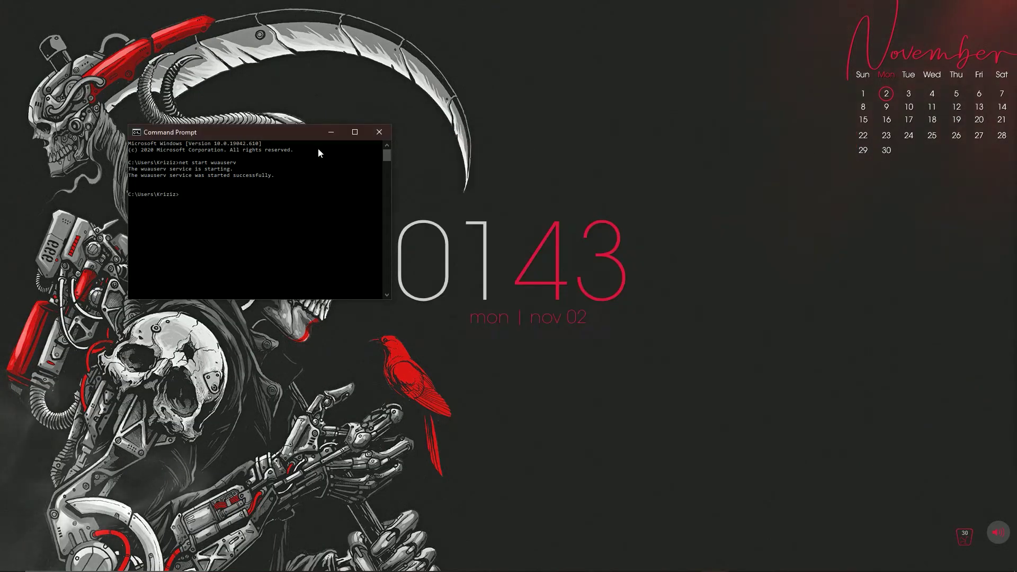
{"action": "left_click", "coordinate": [379, 132]}
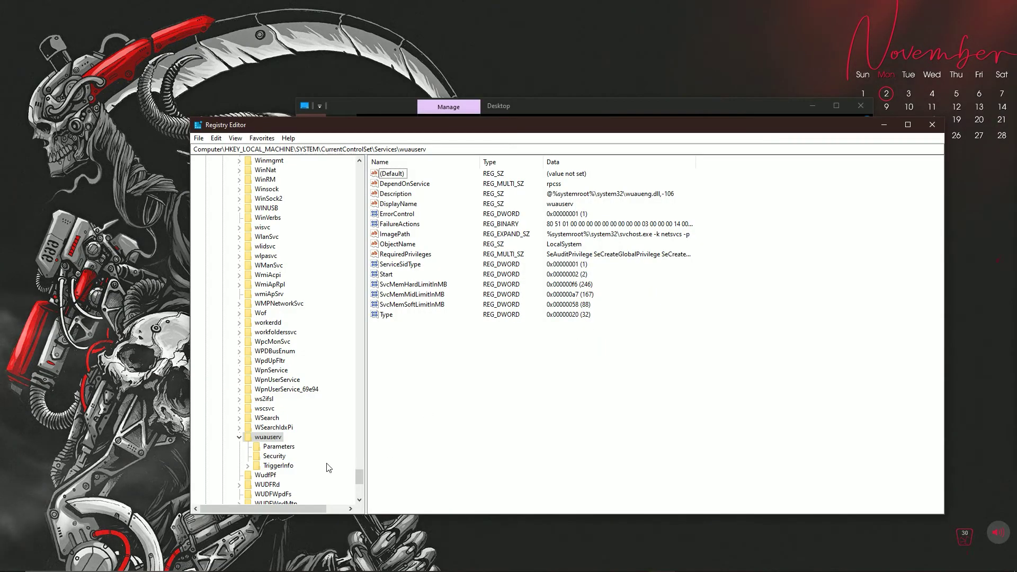
{"action": "left_click", "coordinate": [12, 564]}
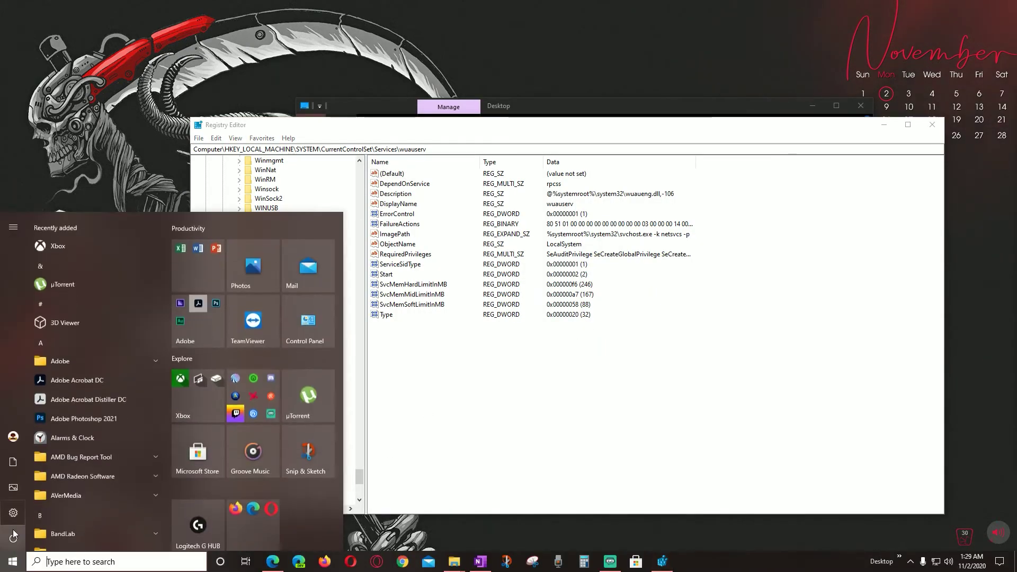
{"action": "left_click", "coordinate": [37, 513]}
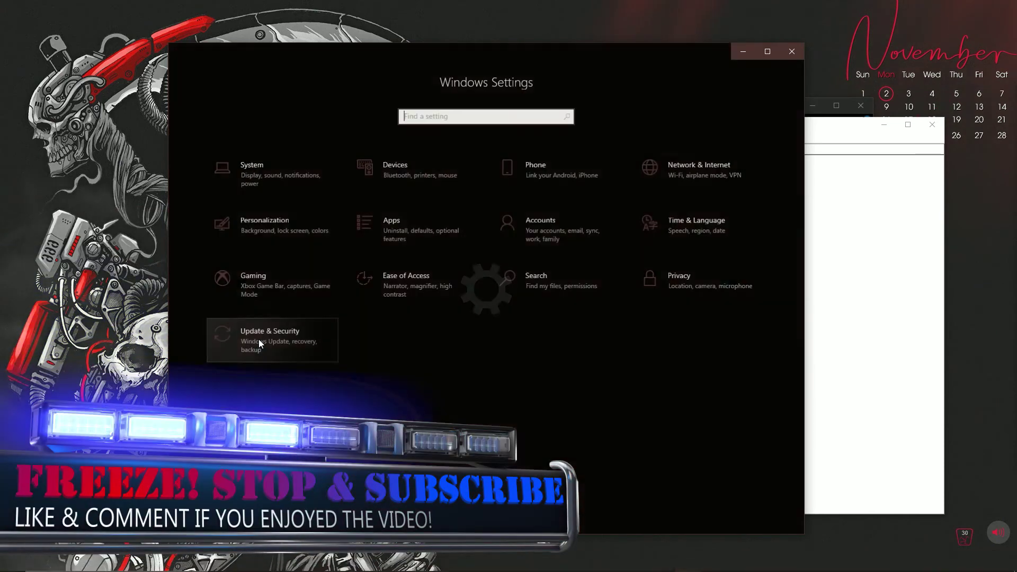
{"action": "left_click", "coordinate": [269, 341]}
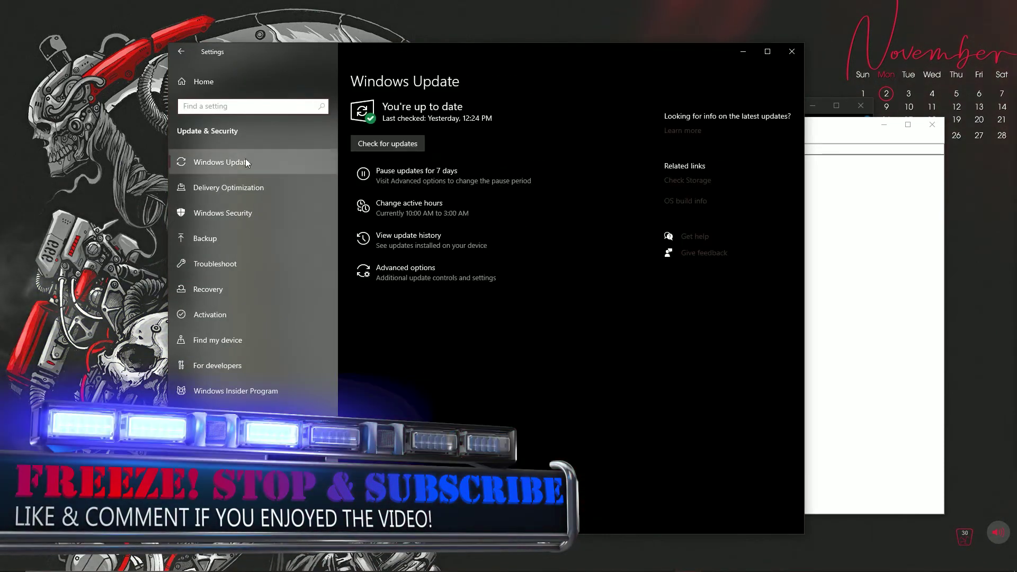
{"action": "left_click", "coordinate": [385, 146]}
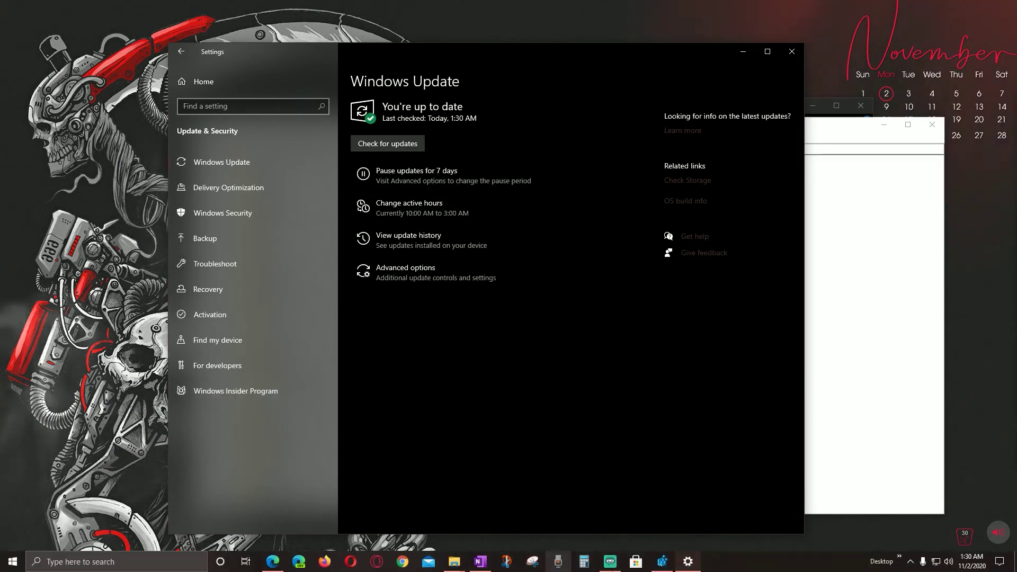
{"action": "left_click", "coordinate": [636, 561]}
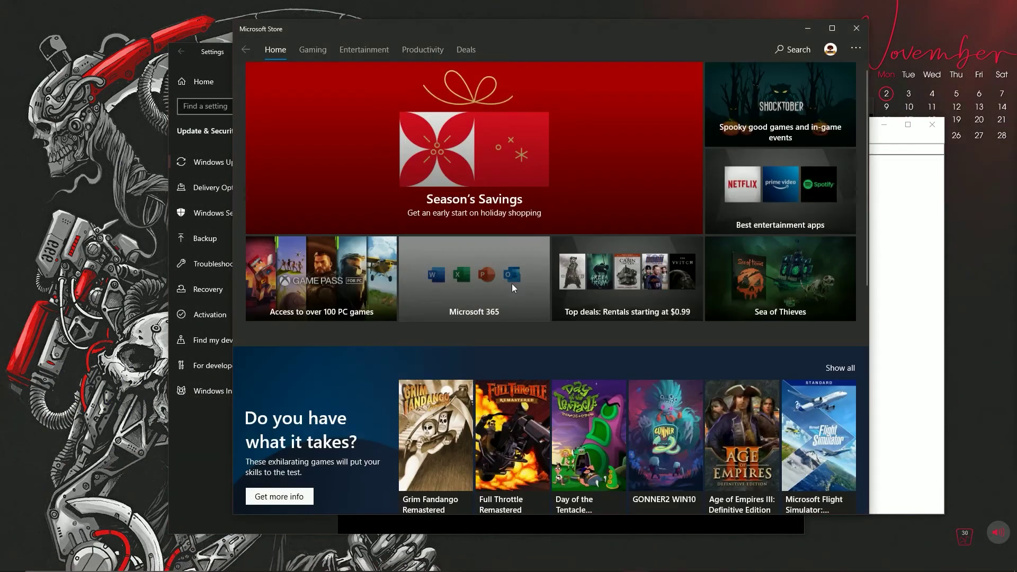
View Store's Downloads and updates, then minimize Store, Settings, File Explorer and Registry Editor.
{"action": "left_click", "coordinate": [857, 47]}
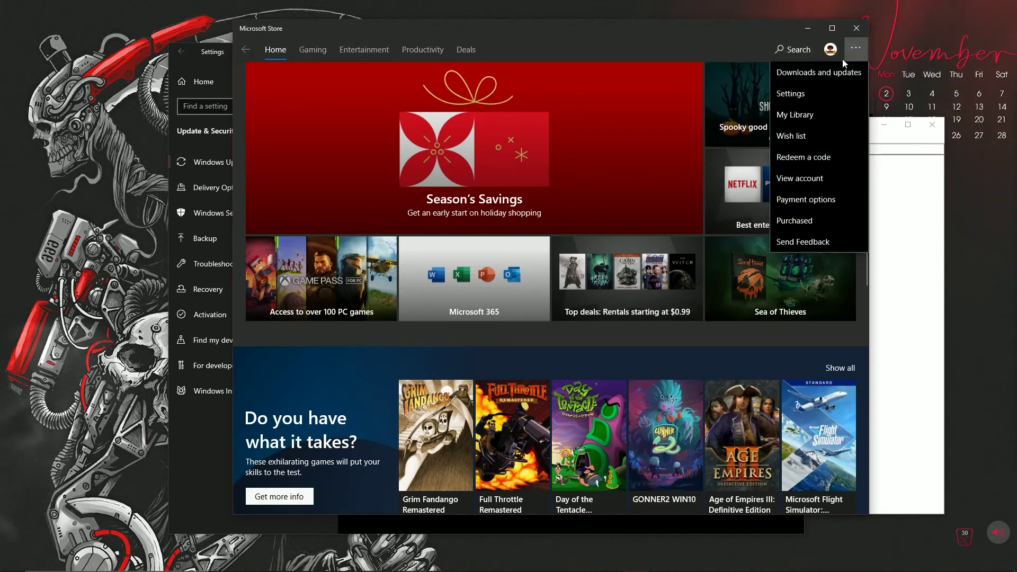
{"action": "left_click", "coordinate": [813, 73]}
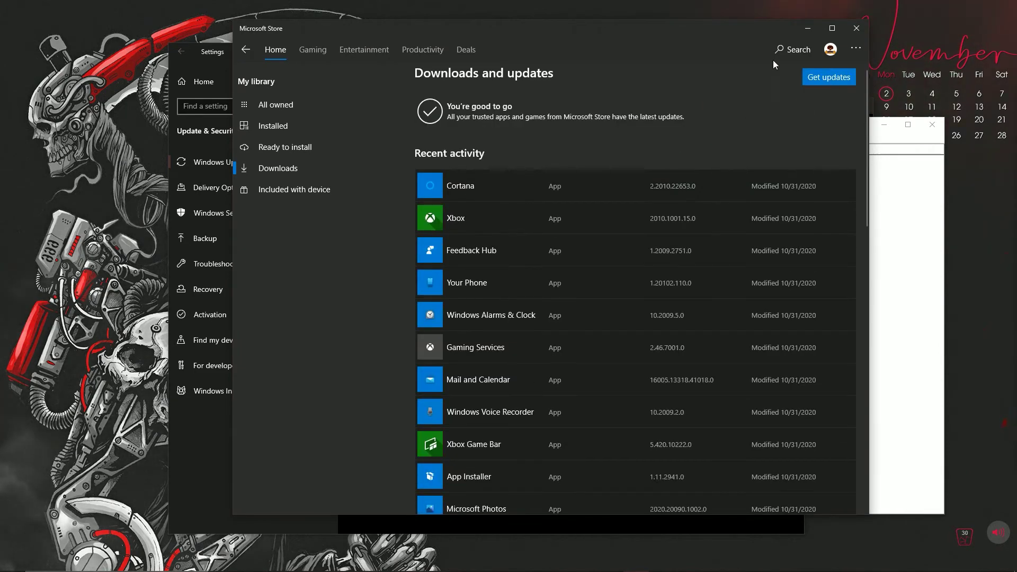
{"action": "left_click", "coordinate": [805, 31]}
{"action": "left_click", "coordinate": [743, 52]}
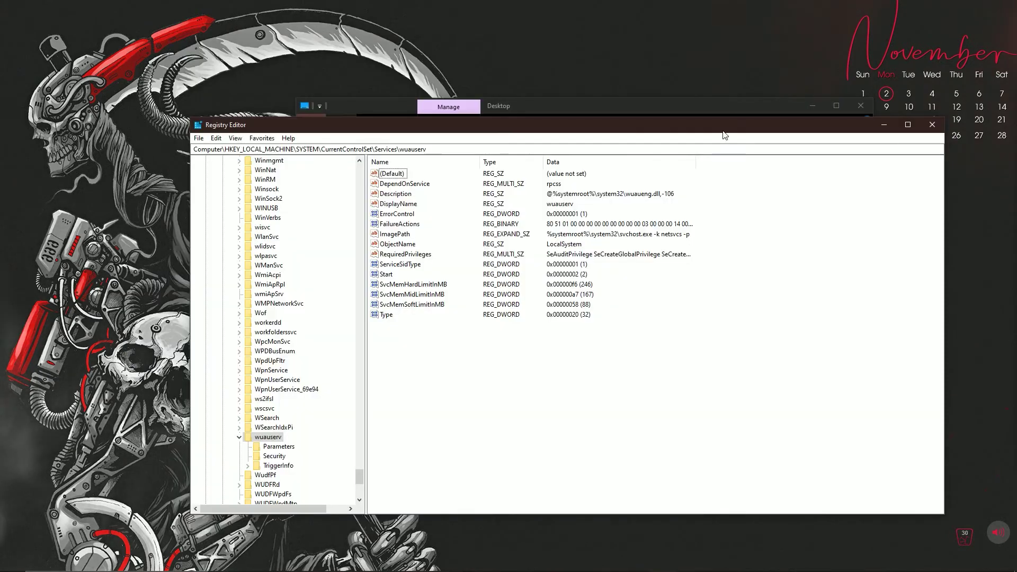
{"action": "left_click", "coordinate": [644, 106]}
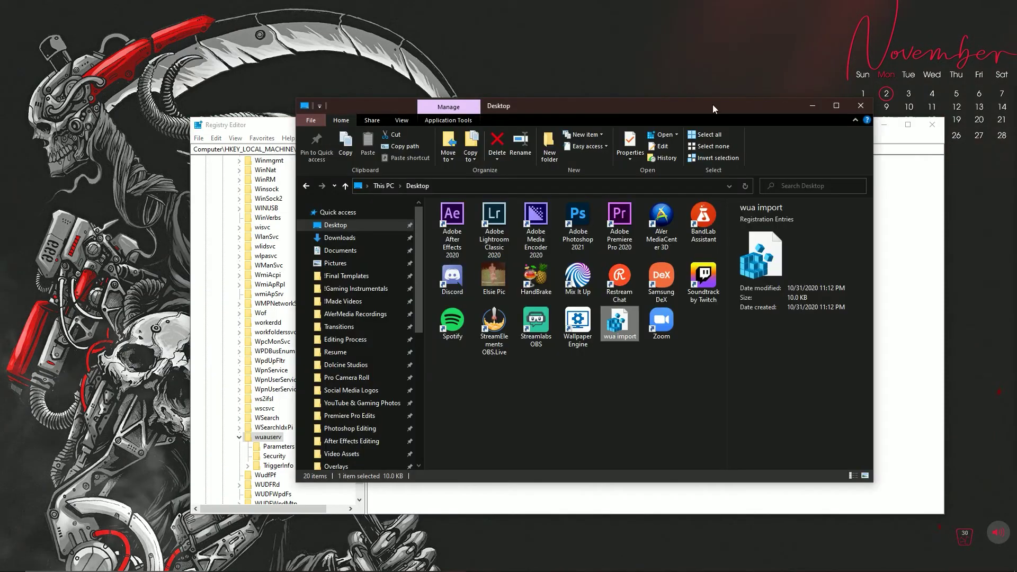
{"action": "left_click", "coordinate": [813, 106]}
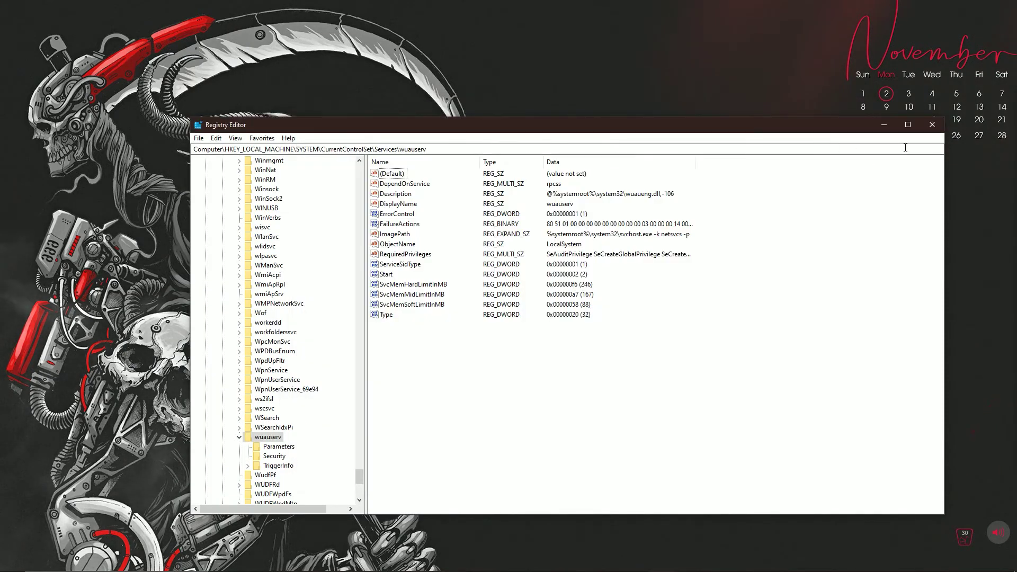
{"action": "left_click", "coordinate": [884, 125]}
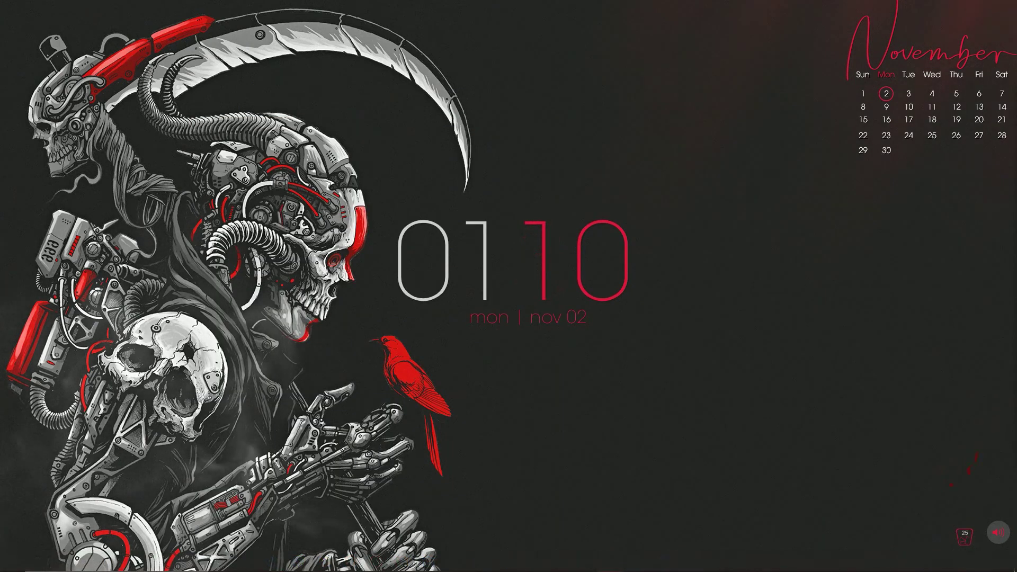